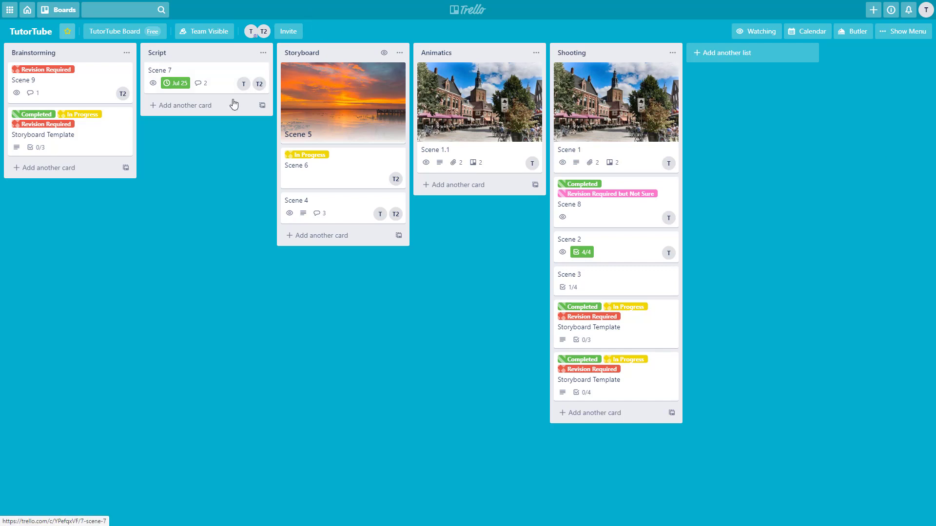
# Search all boards for 'scene', load more matching cards, then close the results
pyautogui.click(140, 13)
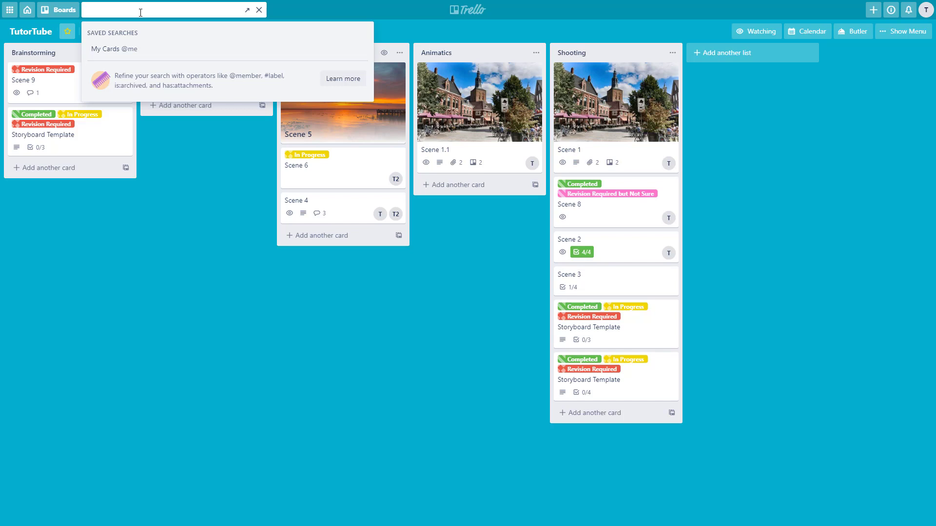
pyautogui.write('scene')
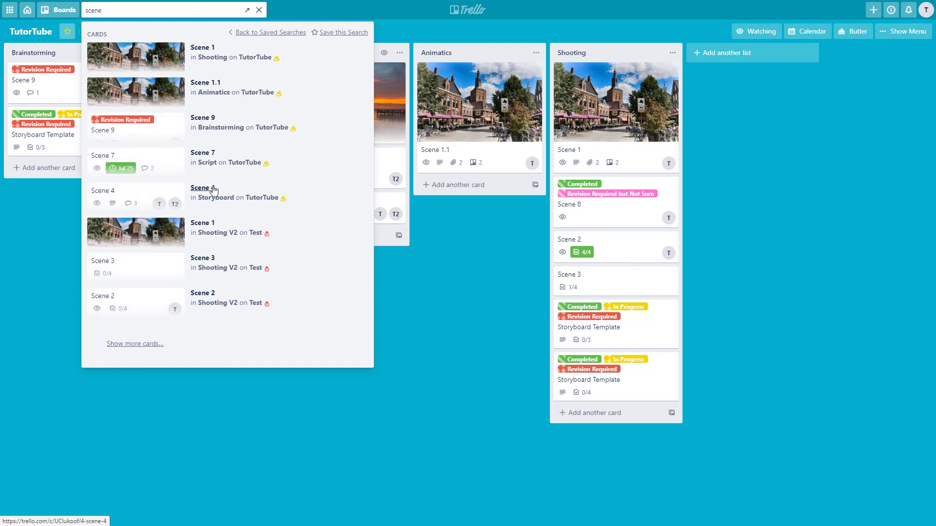
pyautogui.click(158, 350)
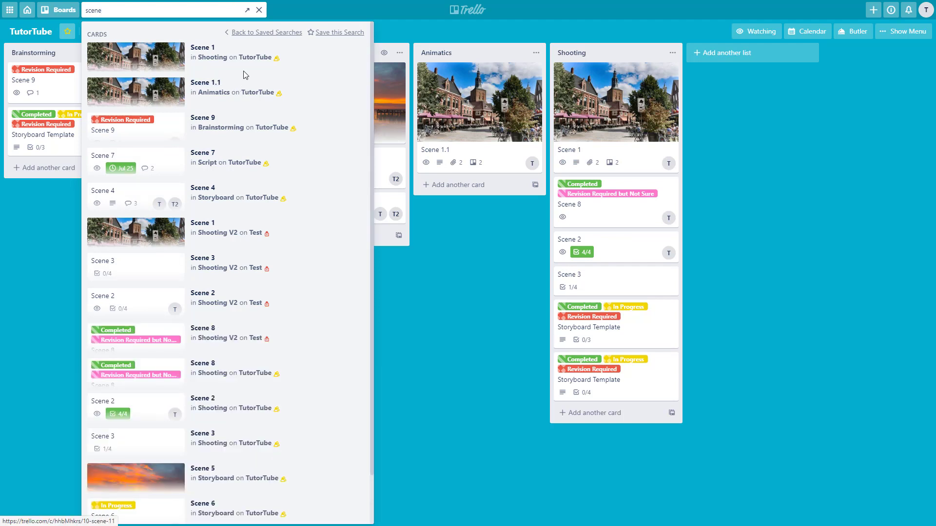
pyautogui.press('Escape')
# Search all boards for 'test' and return to the board
pyautogui.moveTo(2, 4)
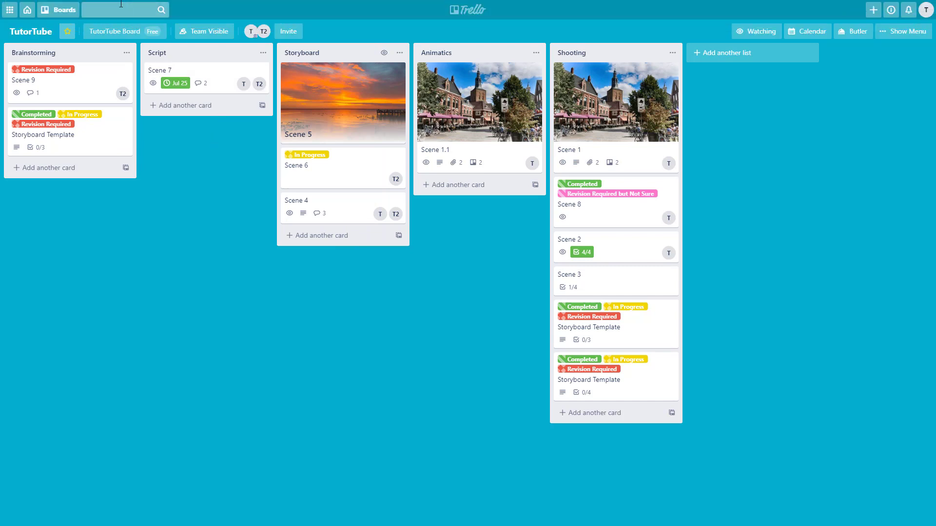
pyautogui.click(121, 10)
pyautogui.write('test')
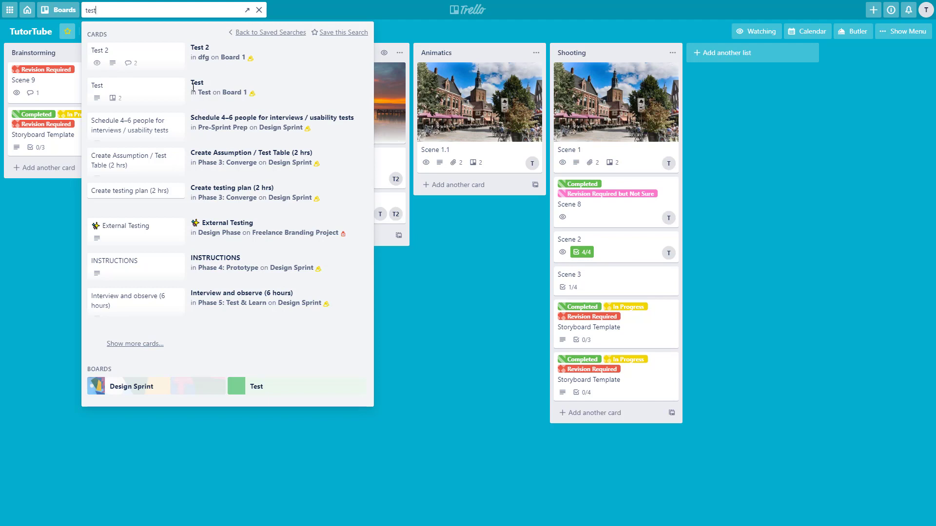
pyautogui.click(501, 250)
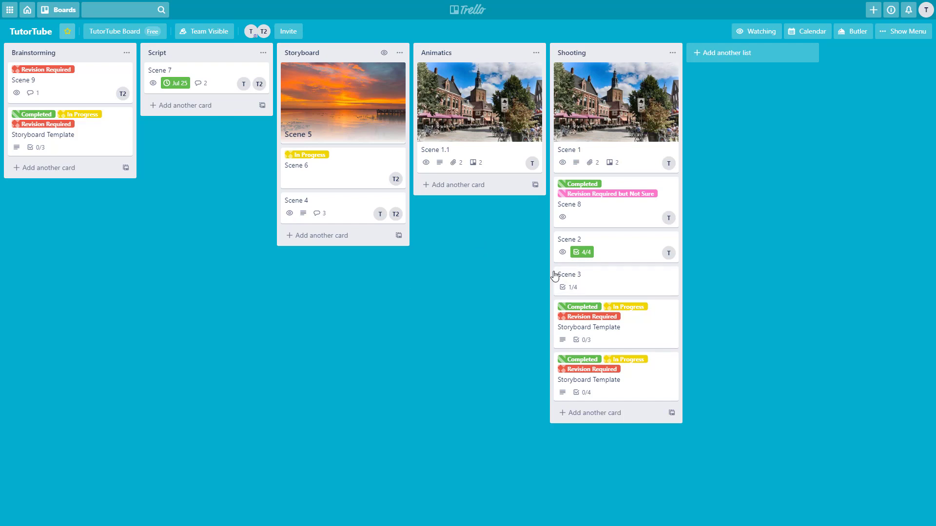
# Open the TutorTube board's Search Cards panel from the board menu
pyautogui.click(909, 32)
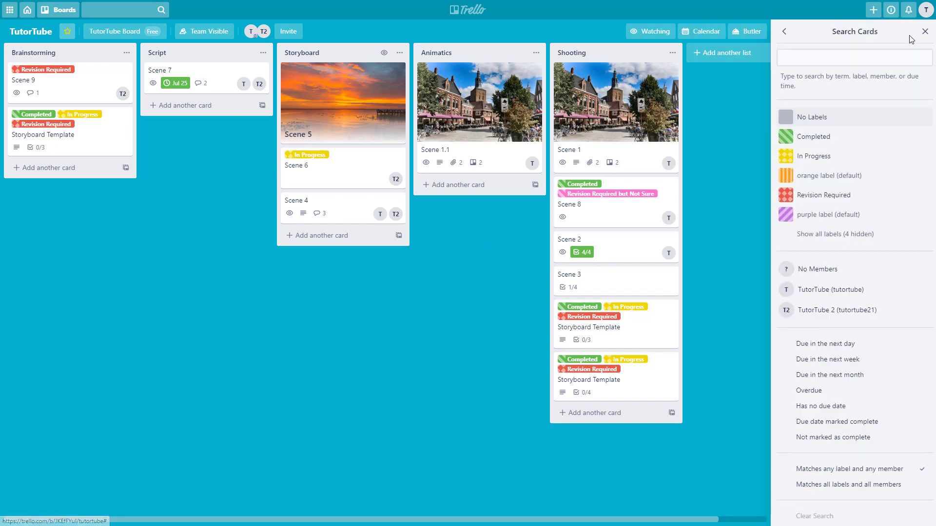
pyautogui.click(785, 33)
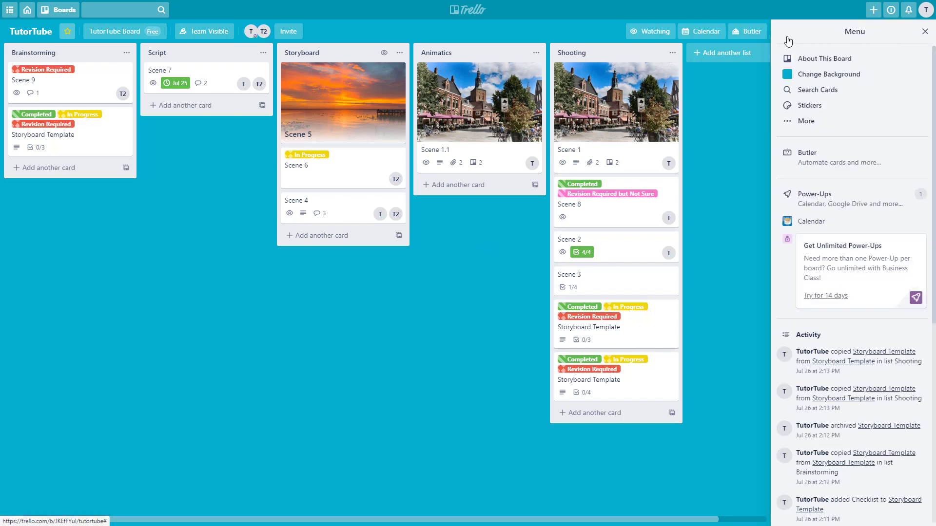
pyautogui.click(818, 90)
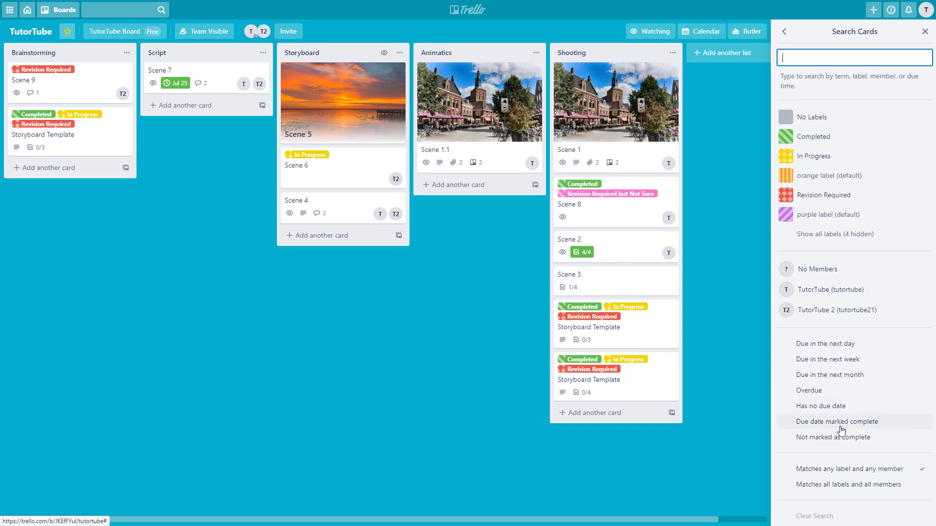
# Filter cards by the Completed and In Progress labels, then clear both filters
pyautogui.click(826, 139)
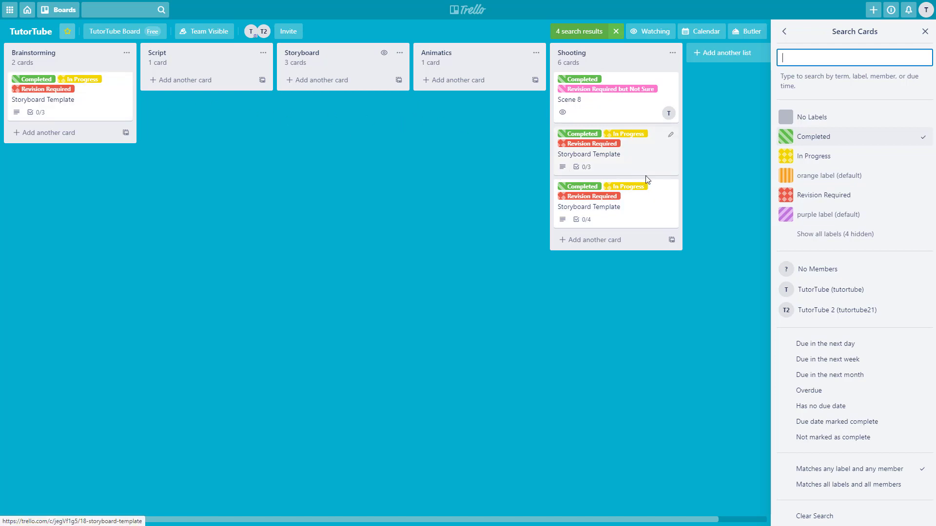
pyautogui.click(822, 156)
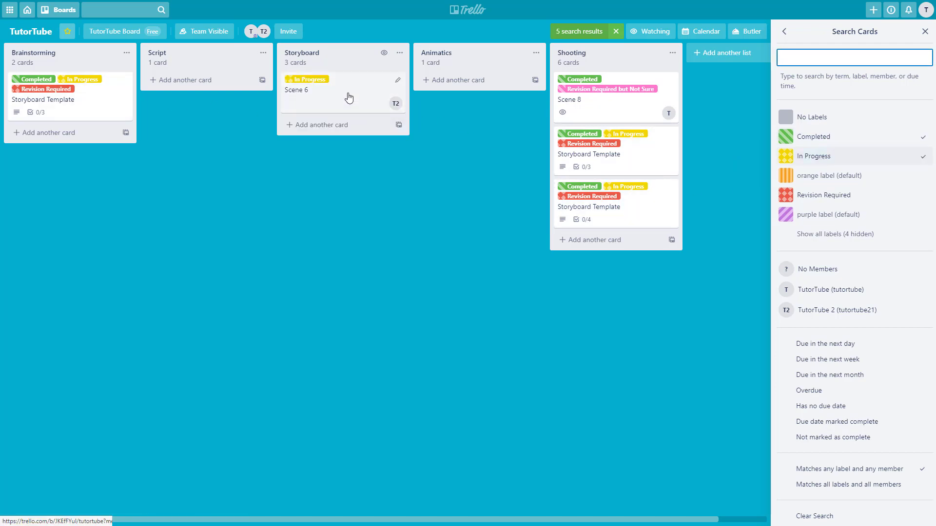
pyautogui.click(822, 139)
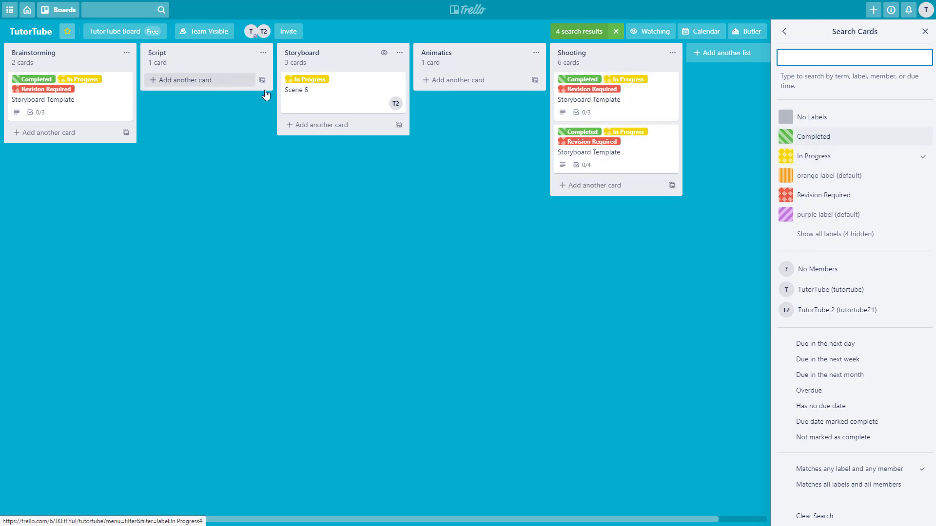
pyautogui.click(813, 141)
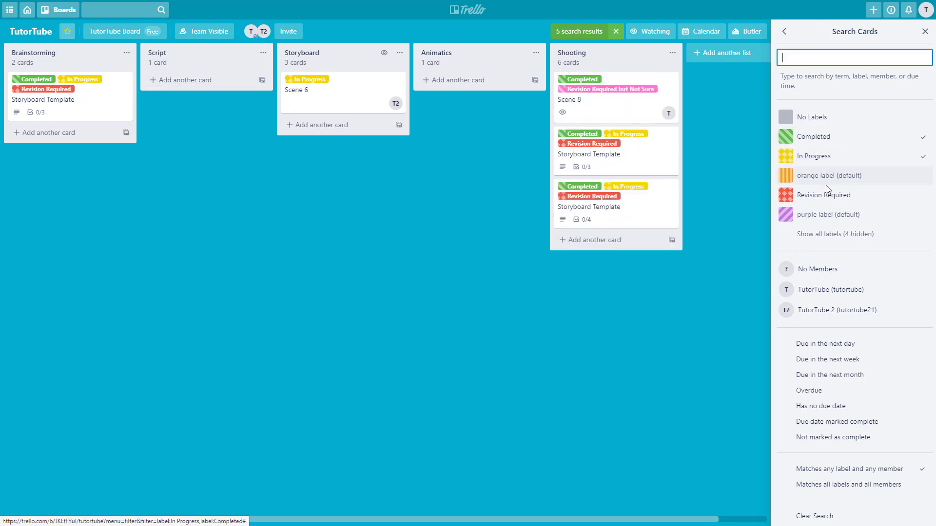
pyautogui.click(821, 142)
pyautogui.click(818, 159)
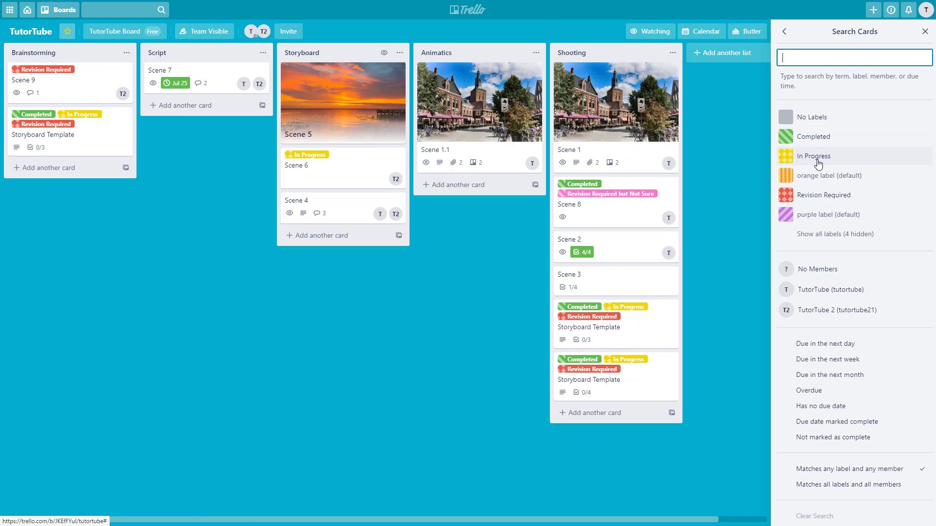
# Try the Revision Required filter, filter to No Labels, and show the 4 hidden labels
pyautogui.click(829, 201)
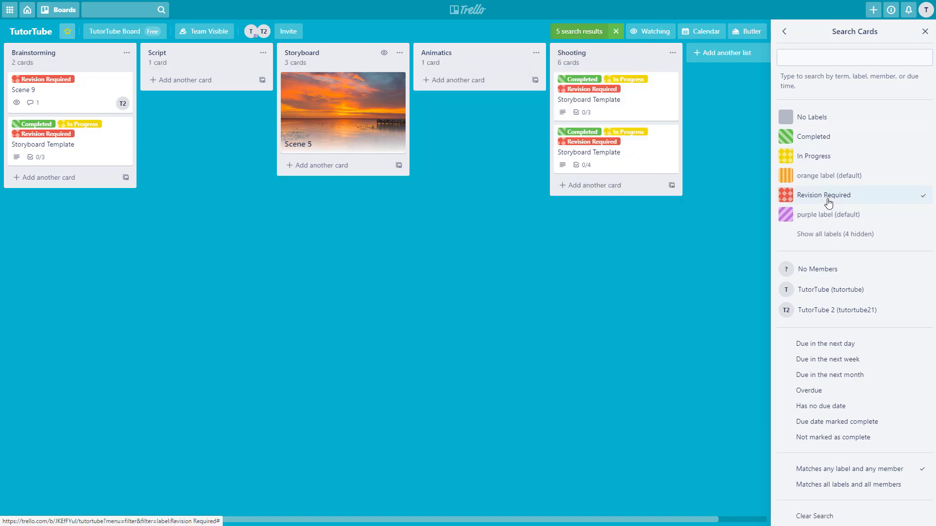
pyautogui.click(829, 201)
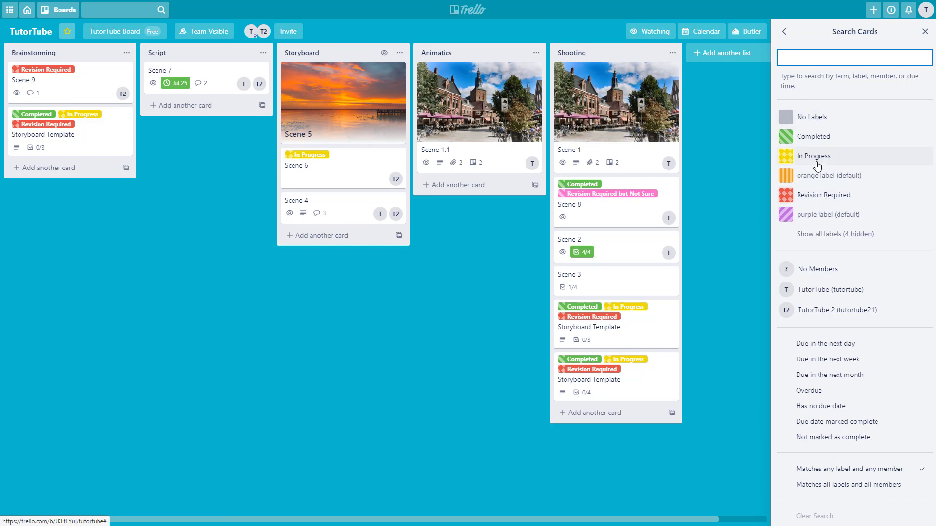
pyautogui.click(809, 118)
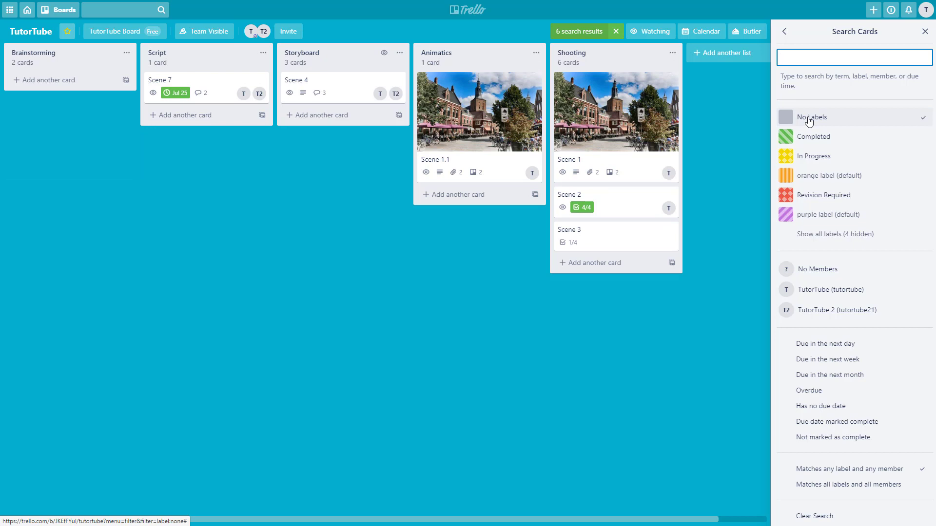
pyautogui.click(822, 235)
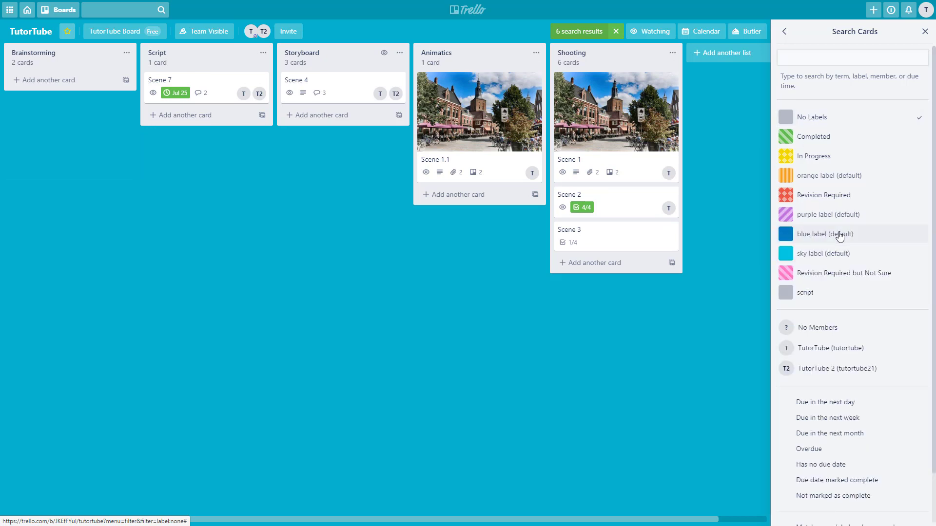
pyautogui.click(860, 122)
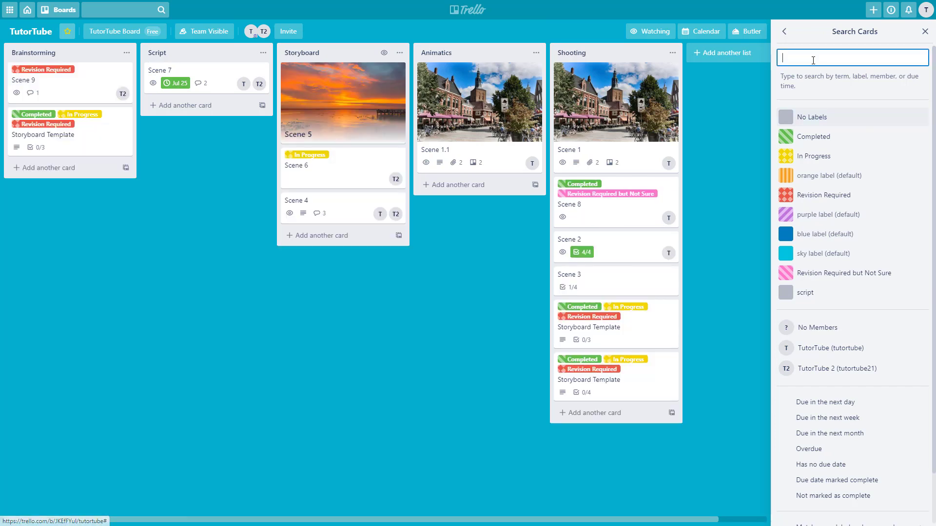
pyautogui.write('comple')
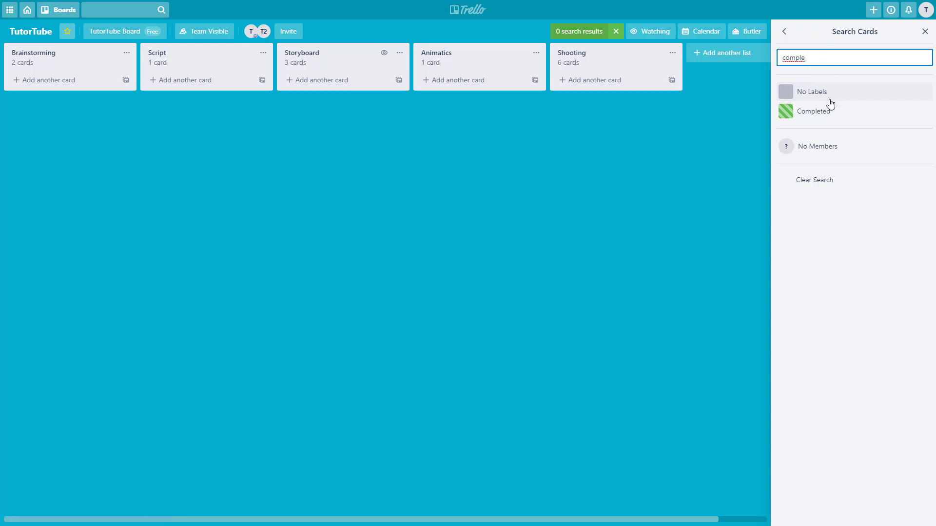
pyautogui.moveTo(817, 58); pyautogui.dragTo(755, 59)
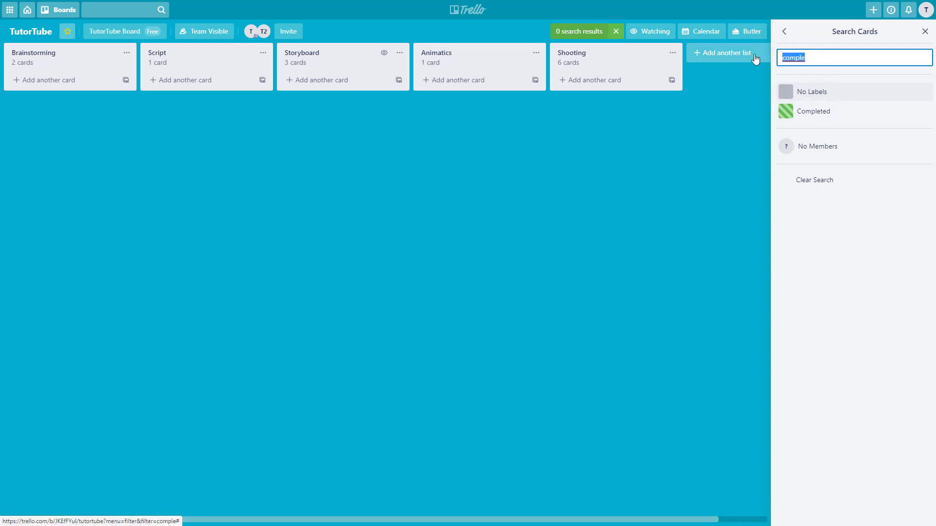
pyautogui.press('BackSpace')
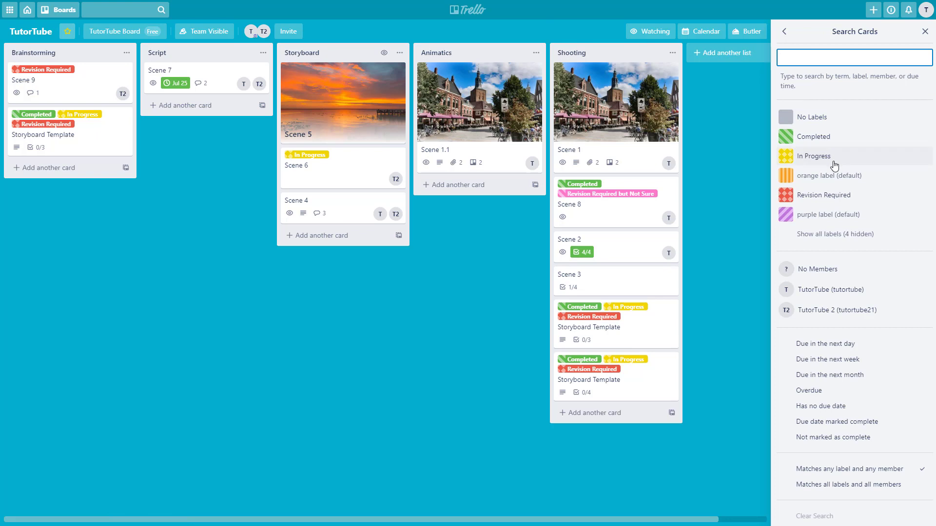
# Toggle the TutorTube and TutorTube 2 member filters to compare cards, ending with no member filter
pyautogui.click(838, 295)
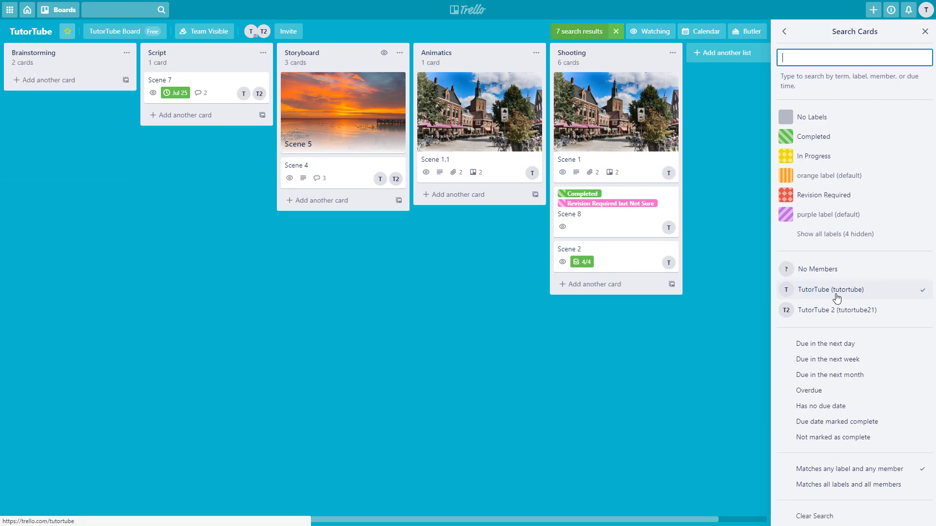
pyautogui.click(836, 298)
pyautogui.click(838, 315)
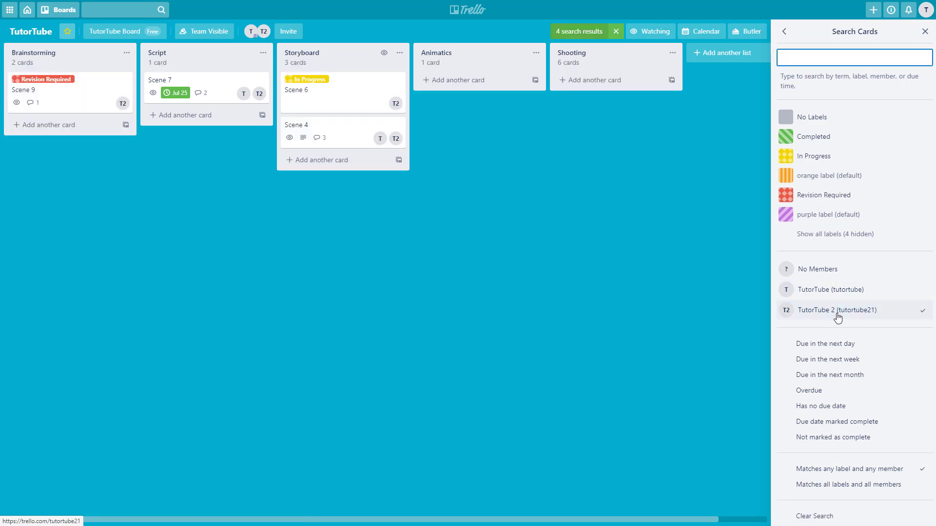
pyautogui.click(837, 315)
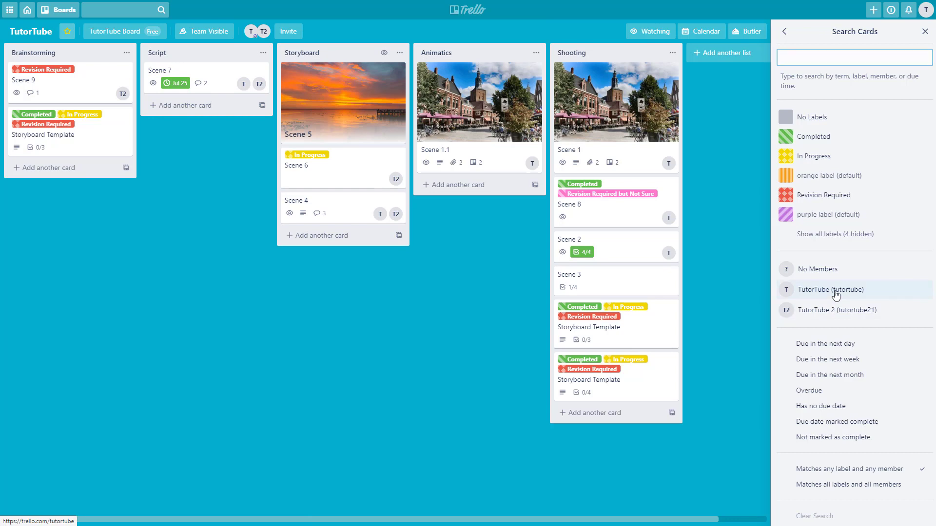
pyautogui.click(836, 293)
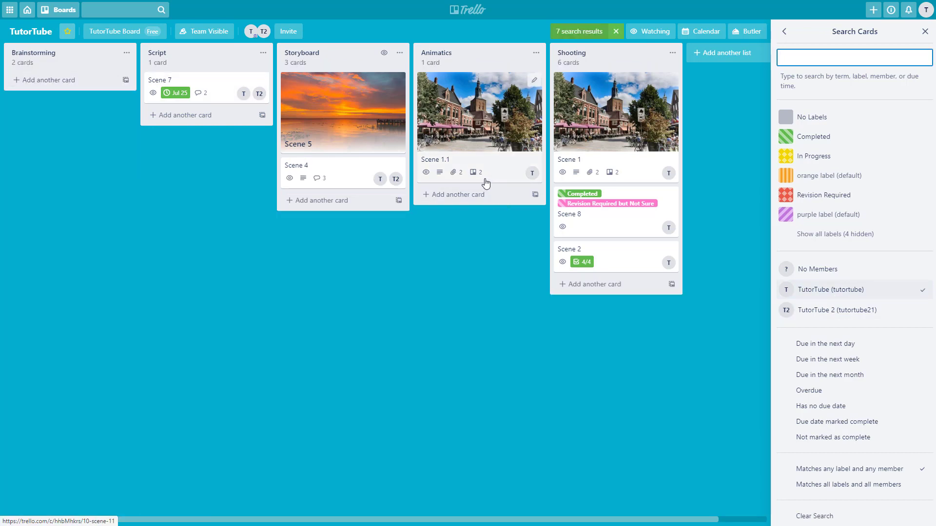
pyautogui.click(812, 289)
pyautogui.click(821, 312)
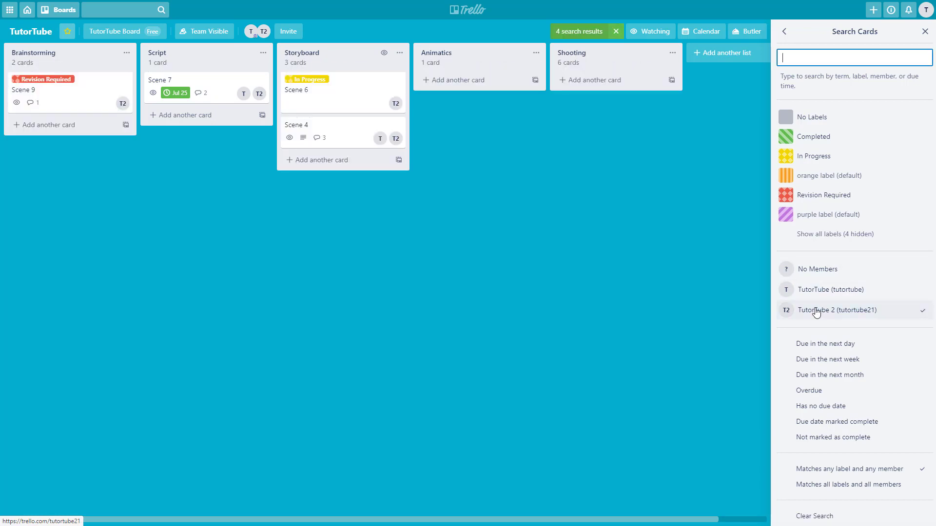
pyautogui.click(817, 311)
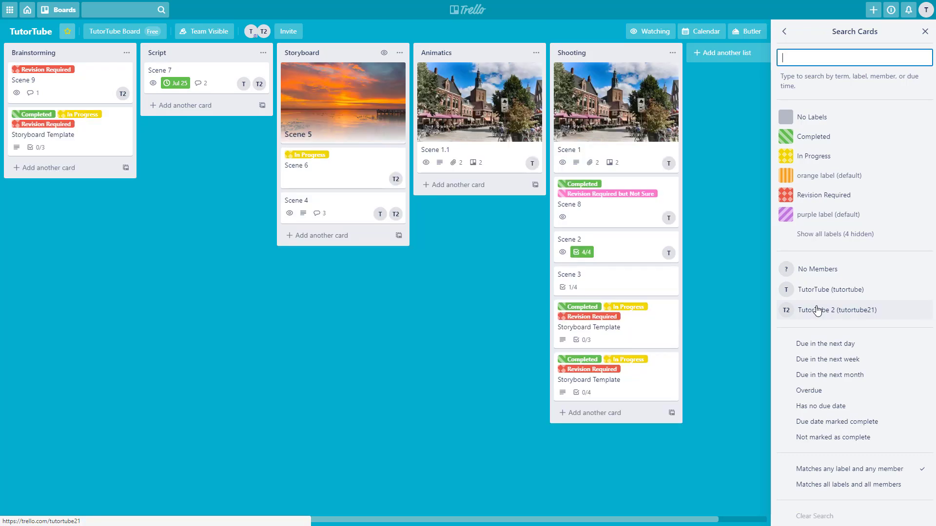
pyautogui.click(838, 351)
pyautogui.click(838, 350)
pyautogui.click(838, 365)
pyautogui.click(837, 365)
pyautogui.click(836, 378)
pyautogui.click(835, 378)
pyautogui.click(827, 393)
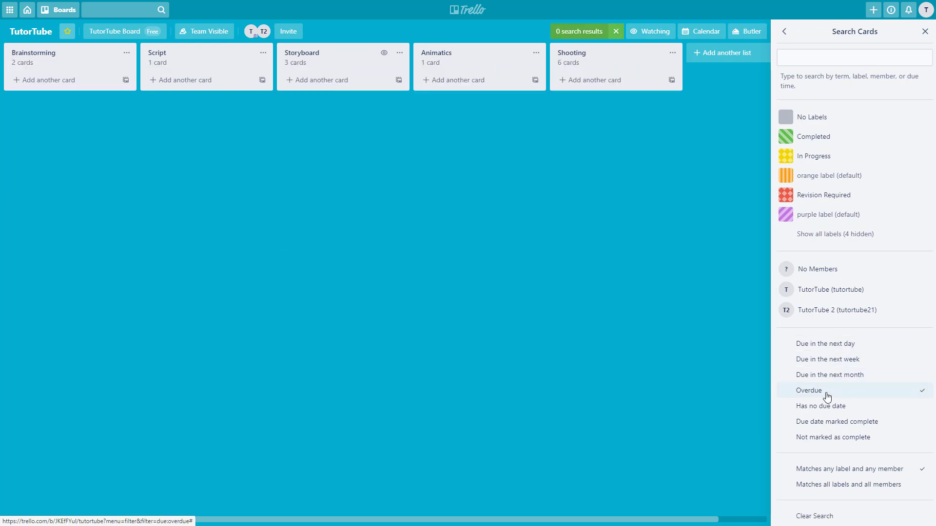
pyautogui.click(827, 396)
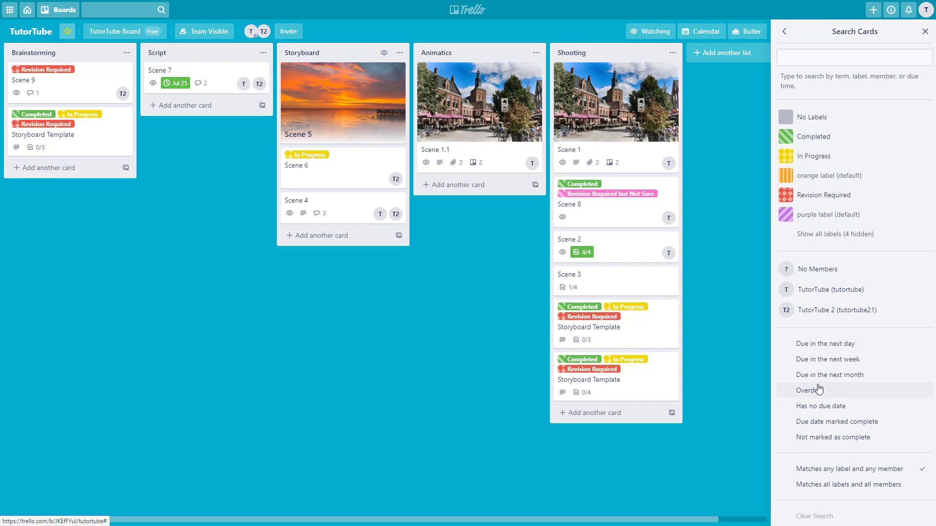
pyautogui.click(825, 414)
pyautogui.click(826, 414)
pyautogui.click(825, 415)
pyautogui.click(826, 416)
pyautogui.click(827, 425)
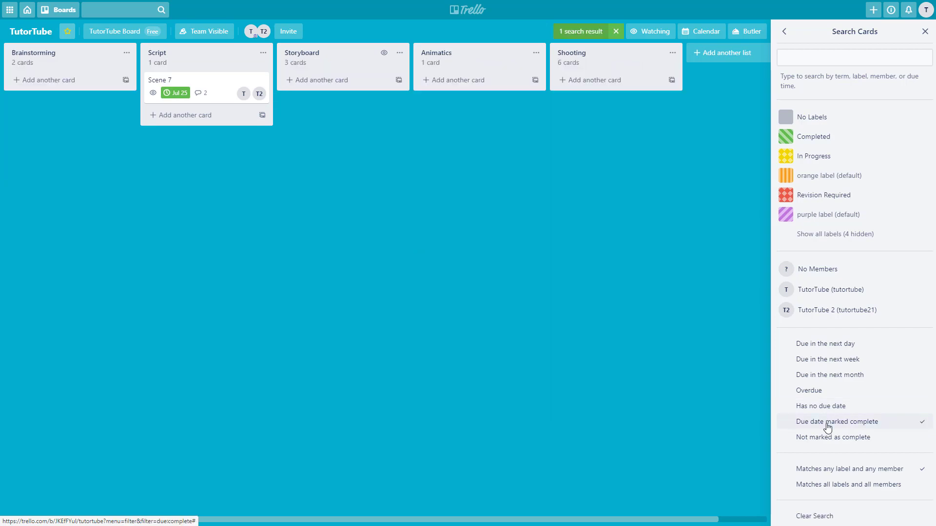
pyautogui.click(827, 426)
pyautogui.click(827, 440)
pyautogui.click(827, 441)
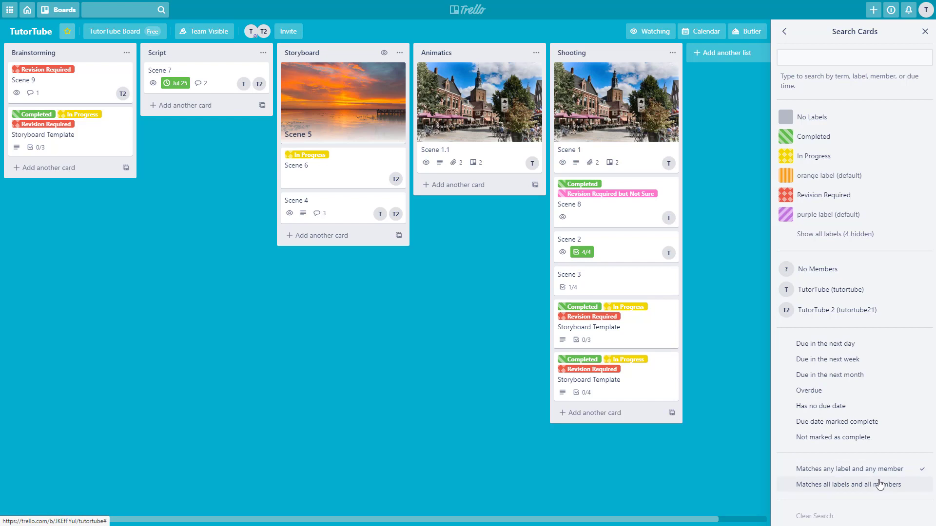
pyautogui.click(843, 492)
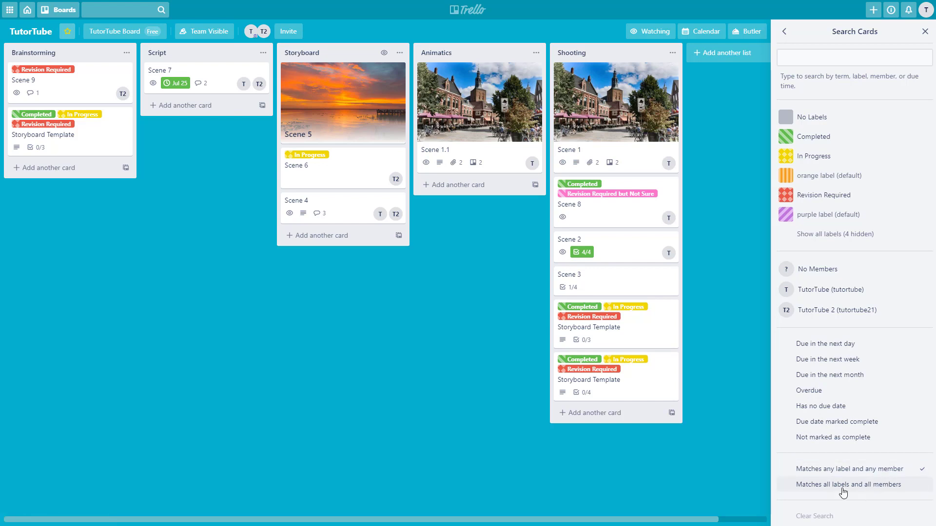
pyautogui.click(830, 137)
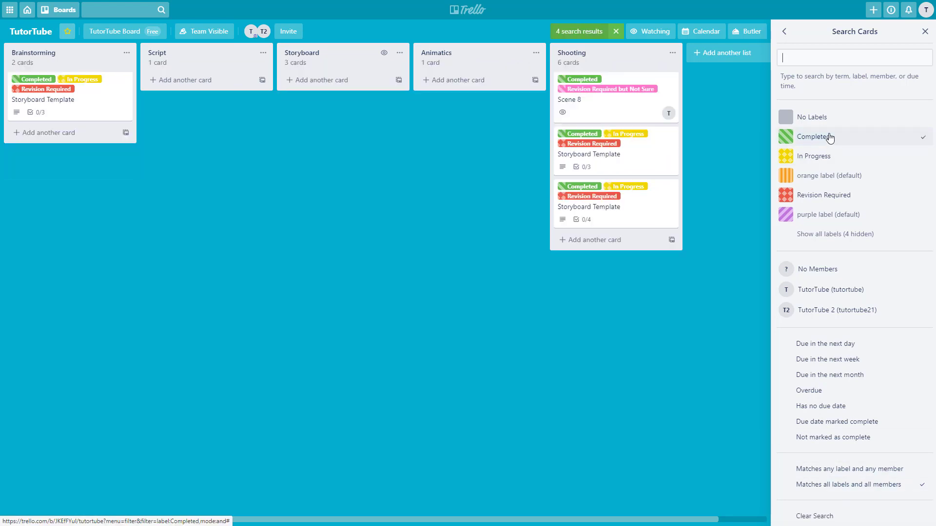
pyautogui.click(849, 472)
pyautogui.click(827, 142)
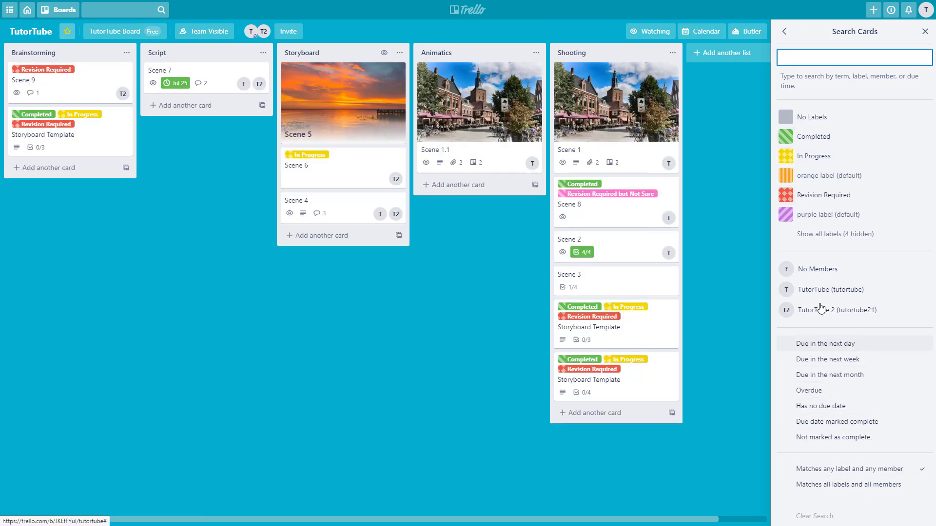
pyautogui.click(811, 142)
pyautogui.click(834, 288)
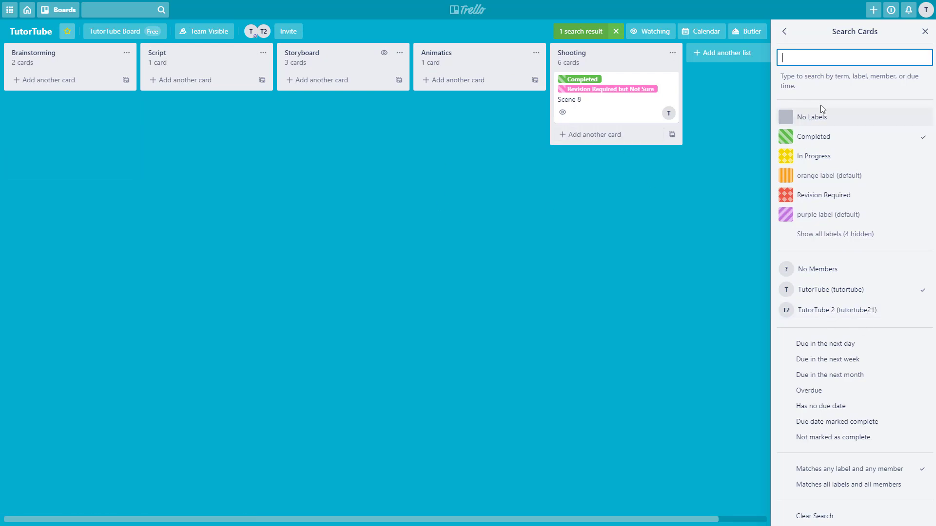
pyautogui.click(829, 518)
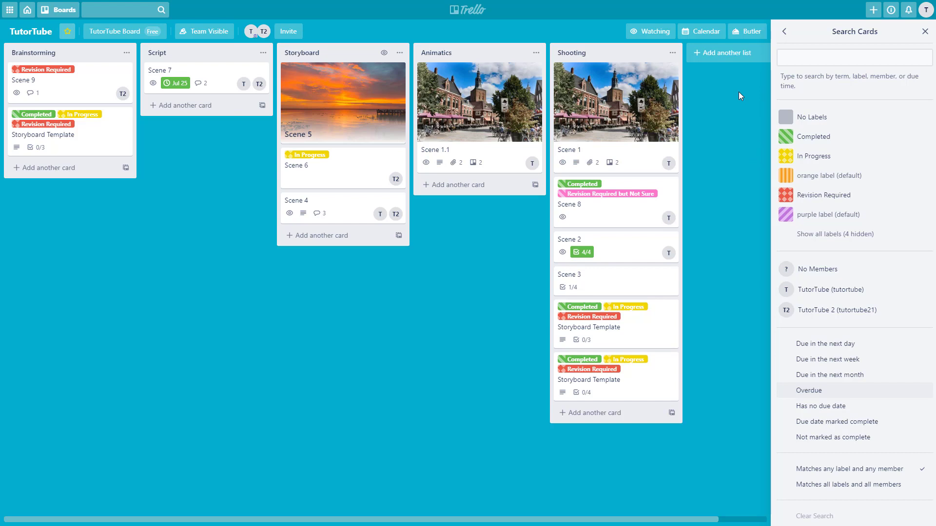
pyautogui.click(126, 8)
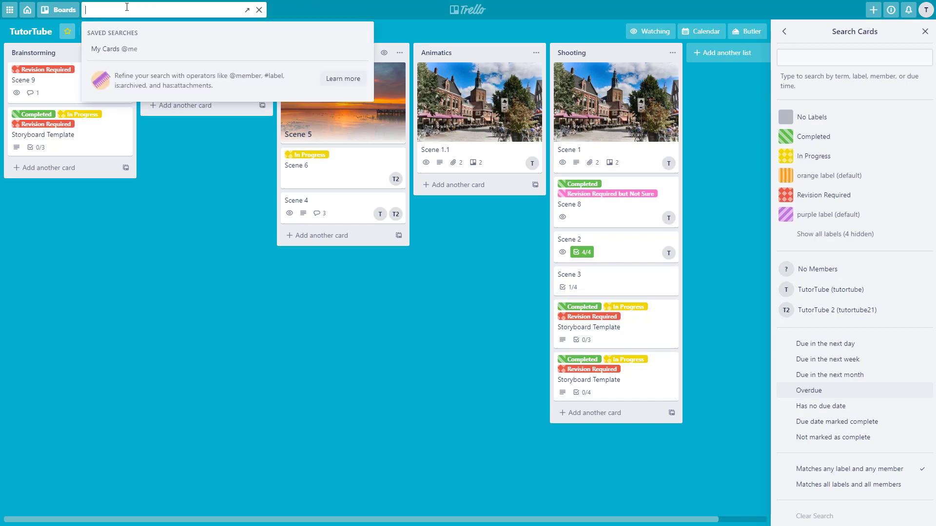
pyautogui.click(784, 31)
pyautogui.click(923, 32)
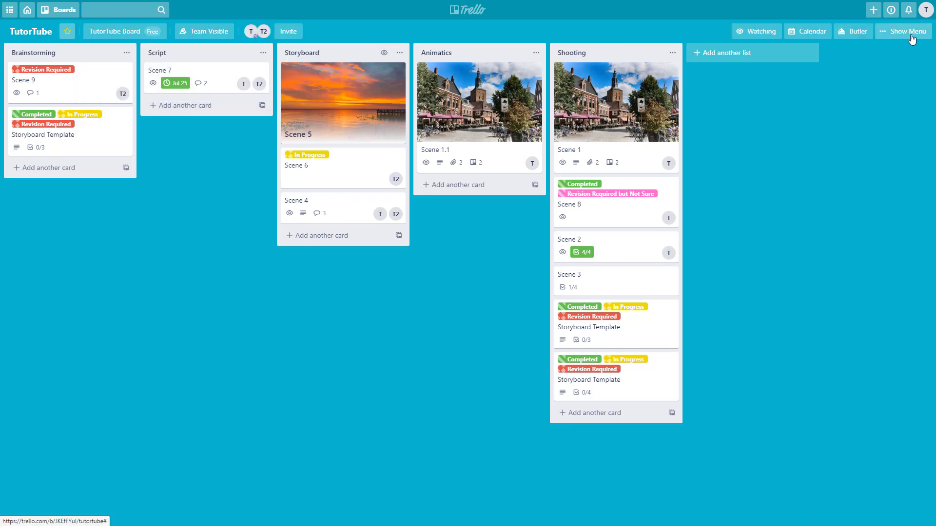
pyautogui.click(910, 32)
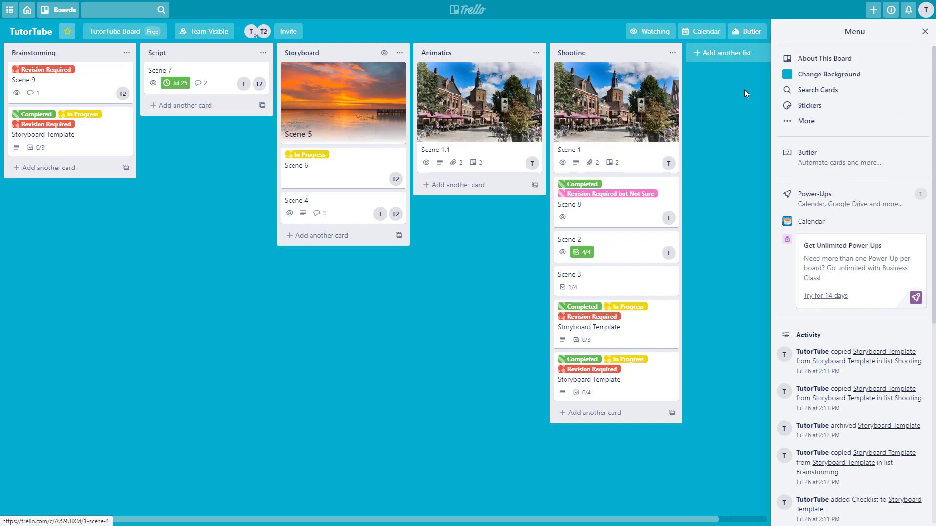
pyautogui.click(924, 31)
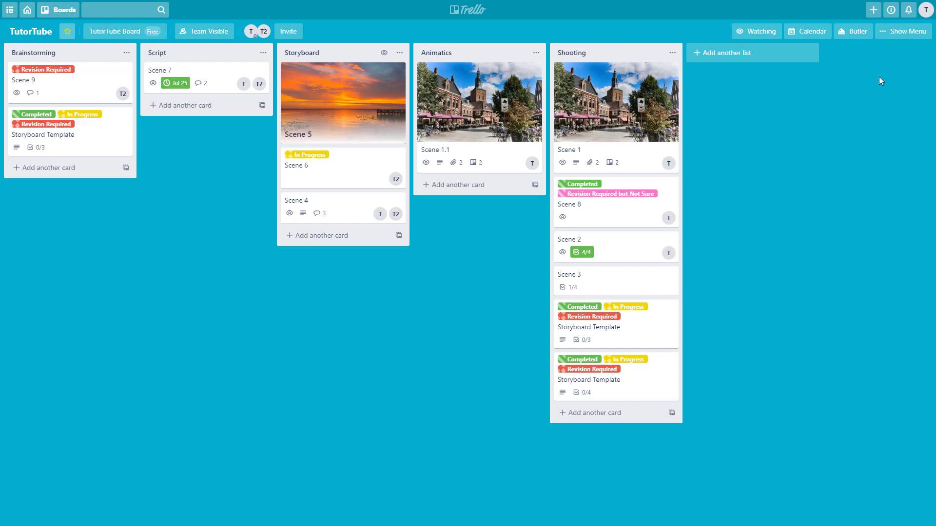
pyautogui.click(910, 32)
pyautogui.click(821, 123)
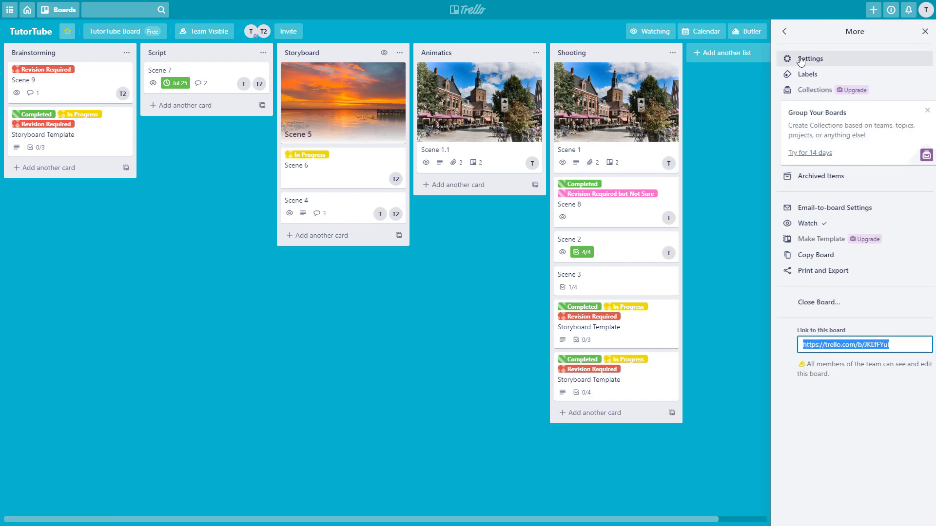
pyautogui.click(785, 32)
pyautogui.click(832, 90)
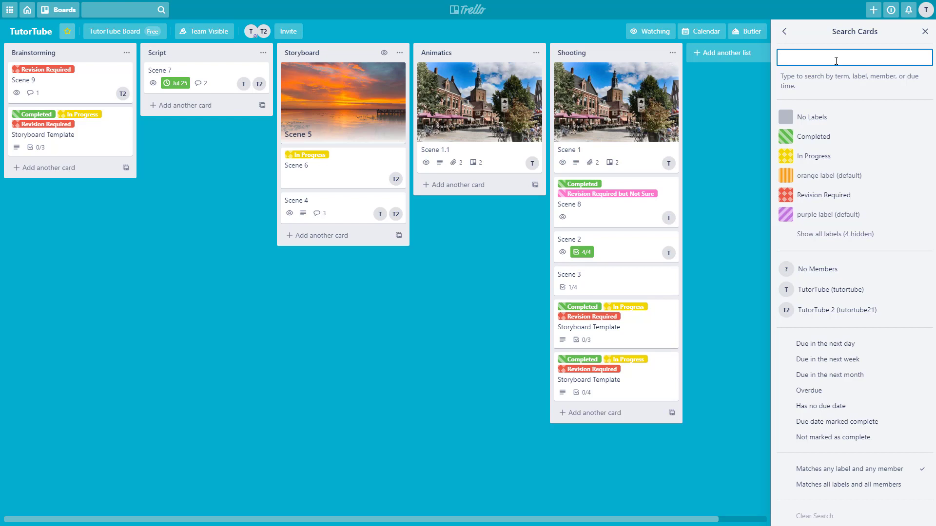
pyautogui.write('scene')
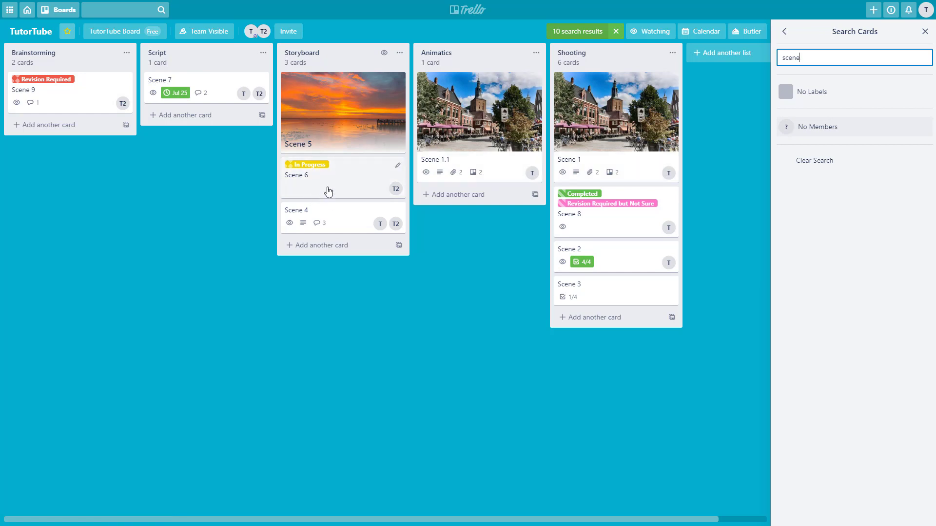
pyautogui.hotkey('ctrl', 'a')
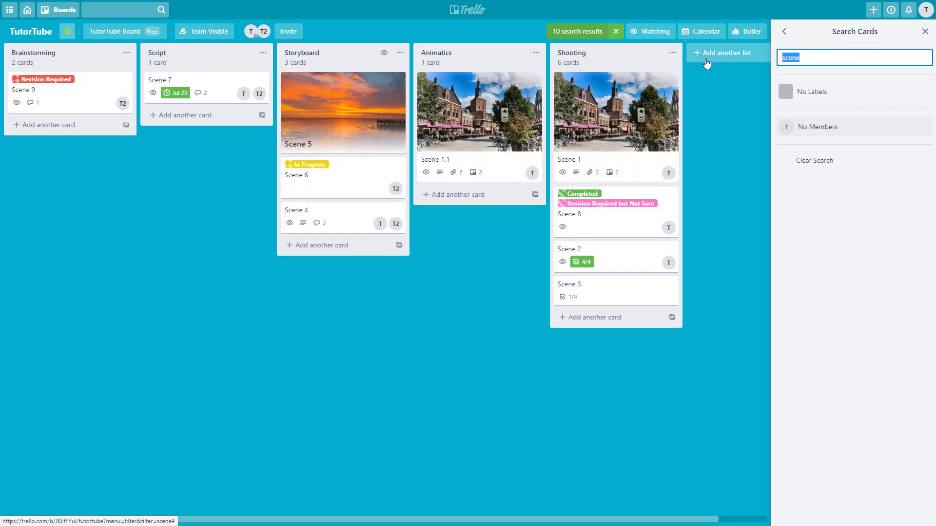
pyautogui.press('BackSpace')
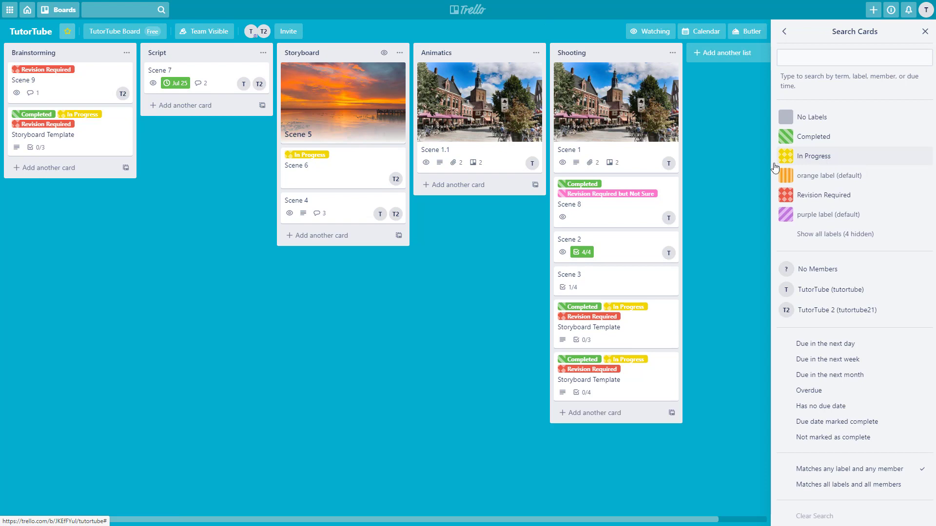